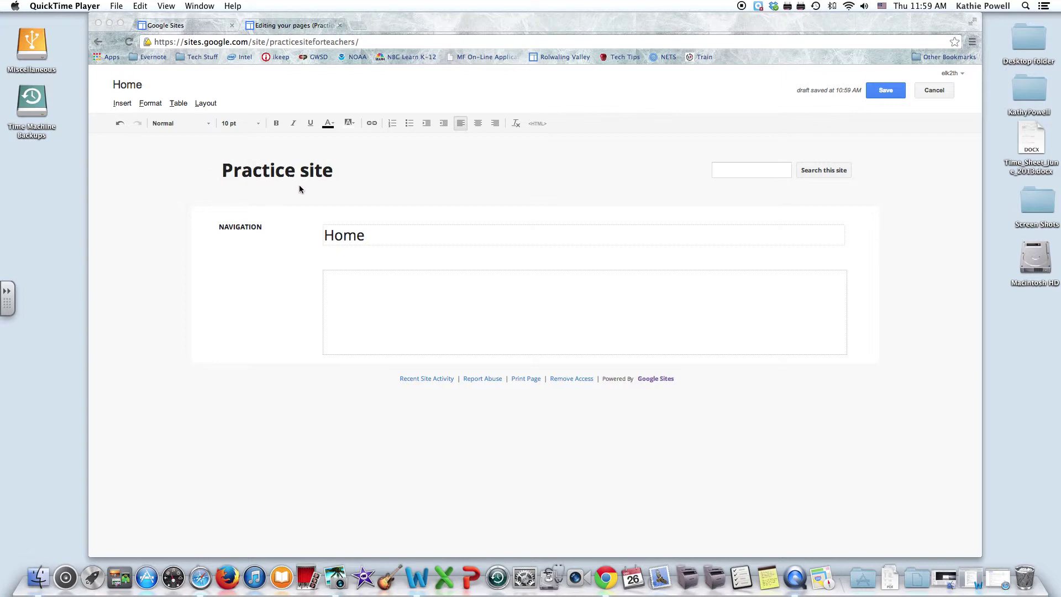
- Replace the page title 'Home' with 'Editing Your Website'
click(375, 238)
drag(374, 237, 303, 234)
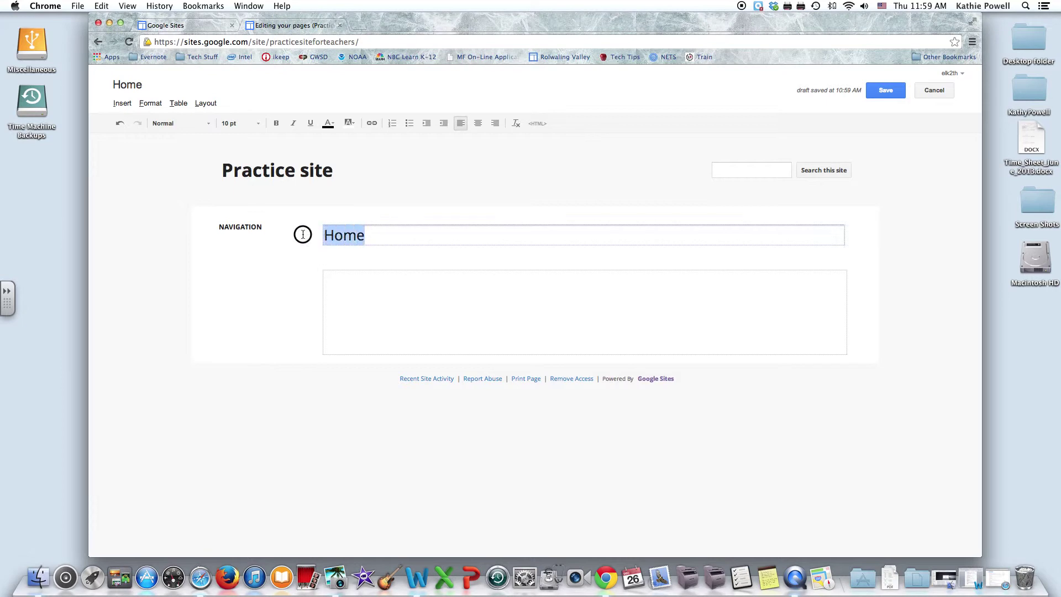
text(Editin)
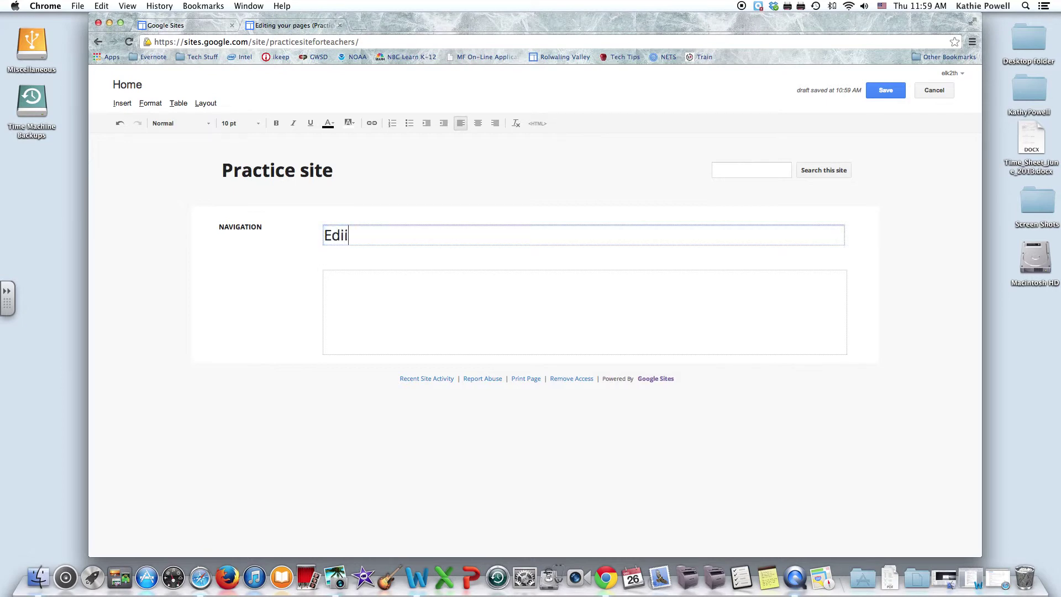
key(BackSpace)
key(BackSpace)
key(BackSpace)
key(BackSpace)
text(iting Your W)
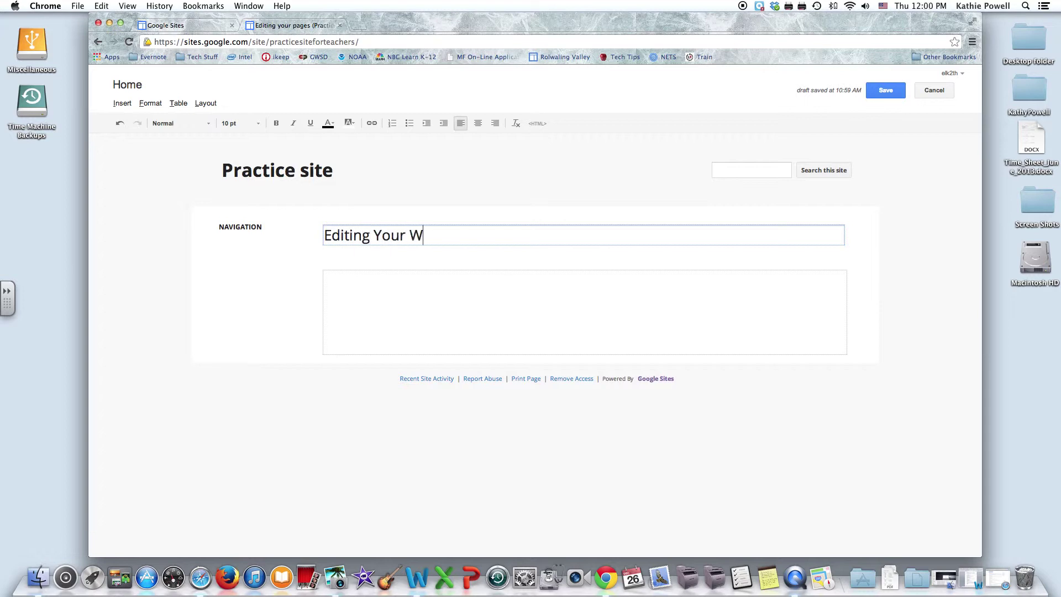
text(ebsite)
- Add the body line 'This is where you will add content for your webpage.' and select it
click(341, 277)
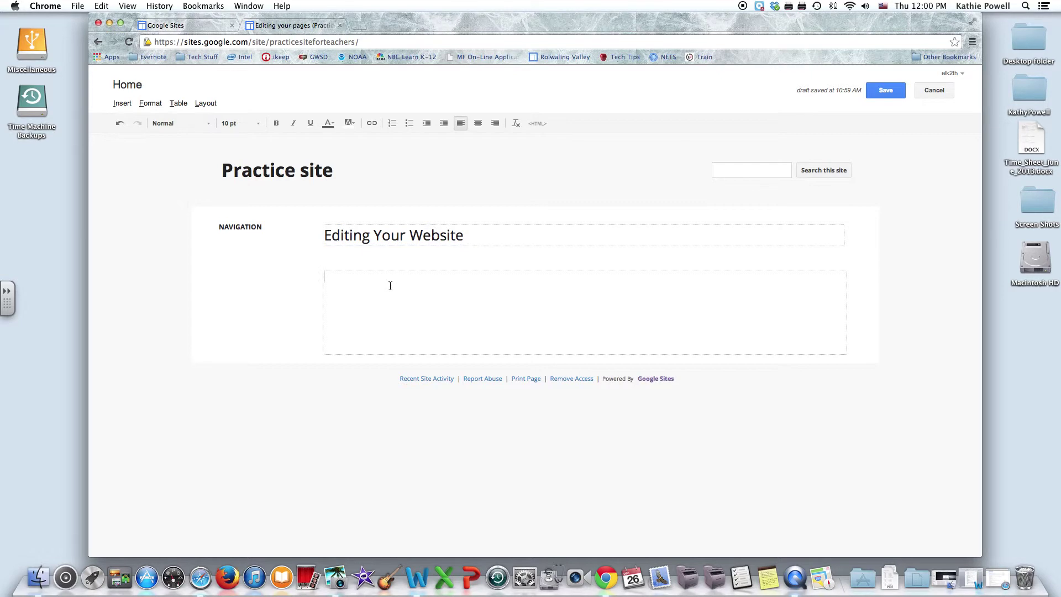
text(This is where you will add content for your web)
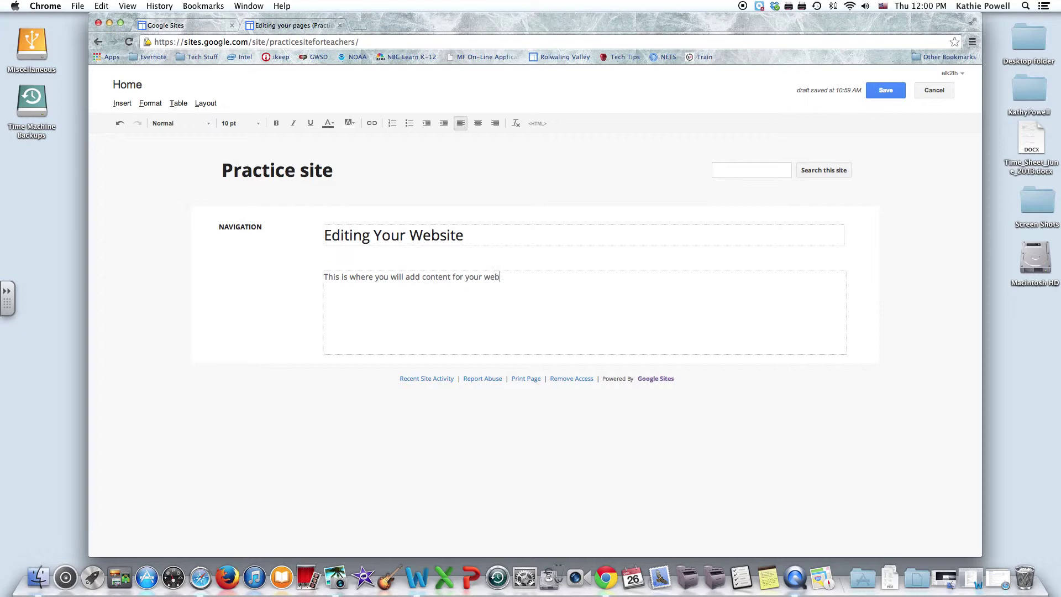
text(spage.)
drag(529, 278, 322, 275)
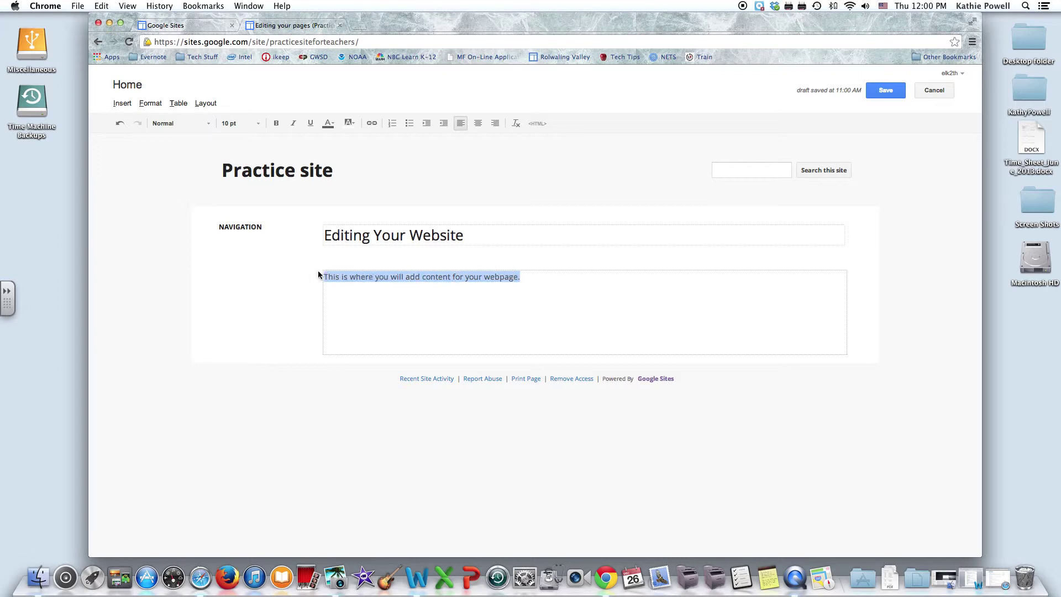
- Set the sentence to Georgia 18 pt, bold, italic and underlined
click(209, 124)
click(176, 183)
click(240, 123)
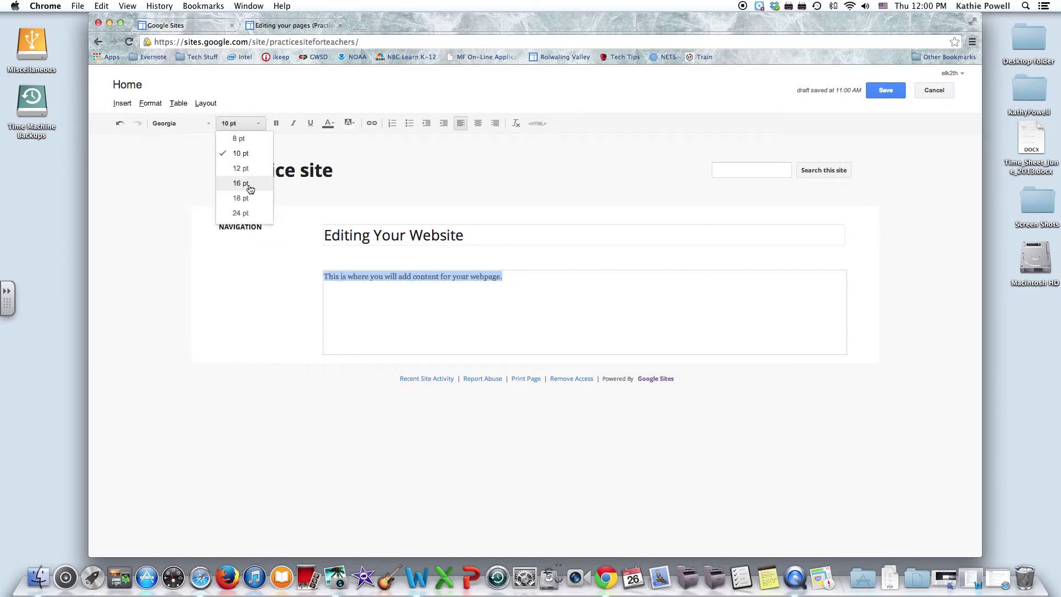
click(247, 198)
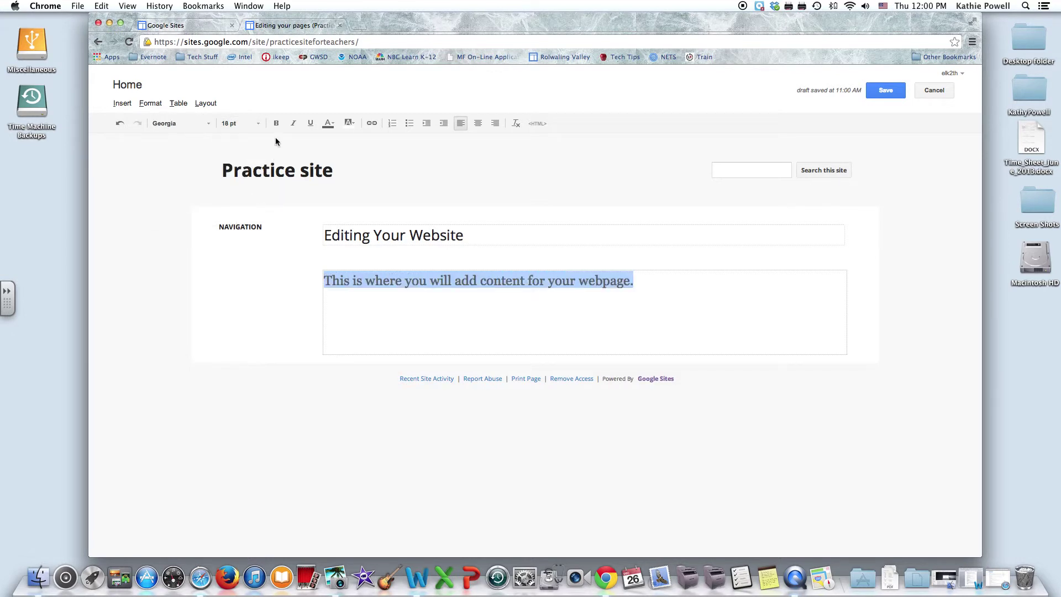
click(276, 123)
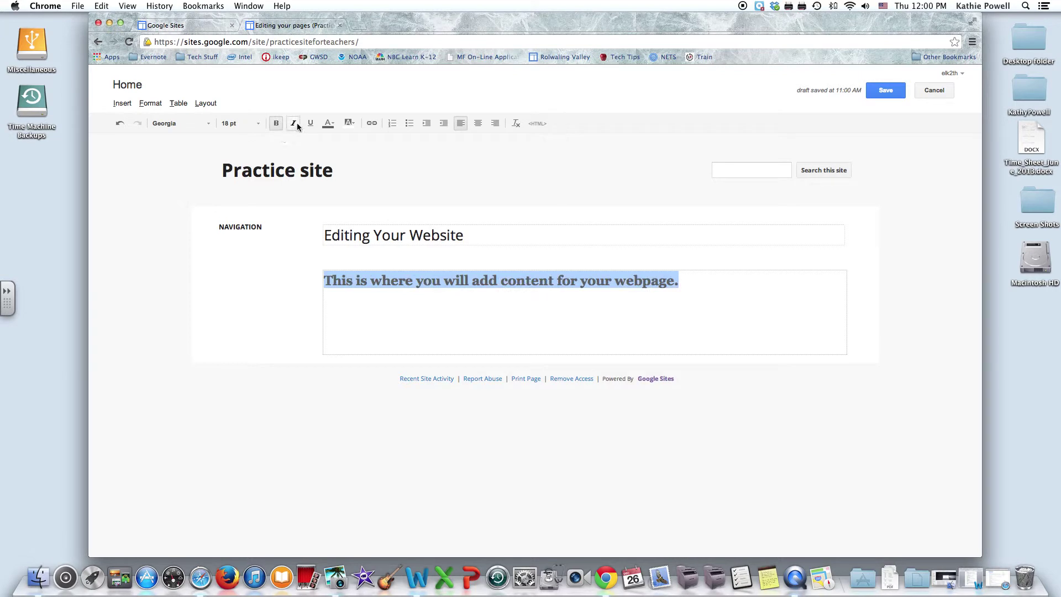
click(294, 123)
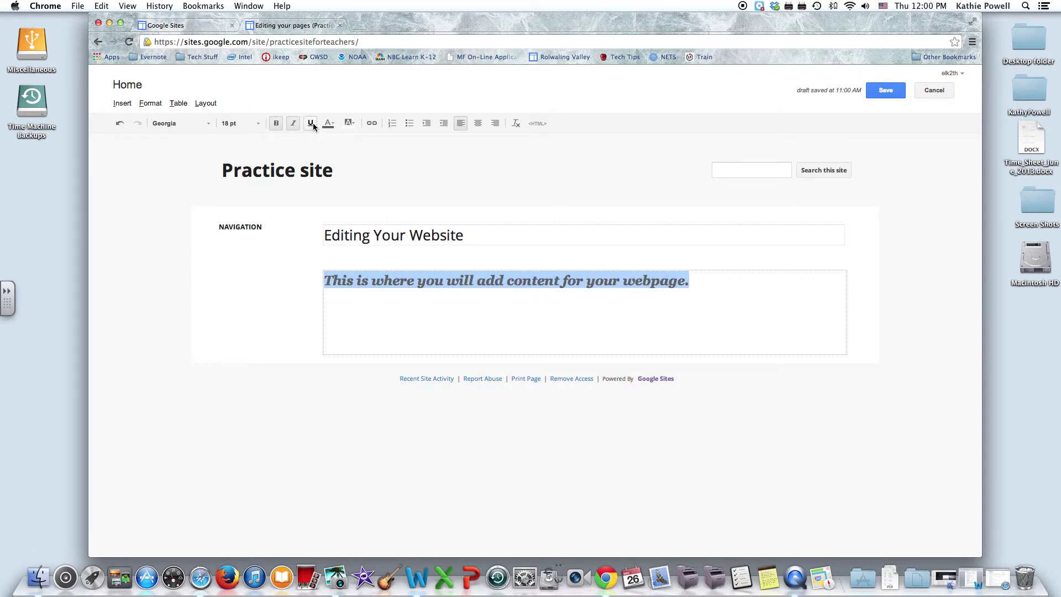
click(310, 123)
- Colour the sentence blue with a pale yellow highlight, then check the result
click(334, 123)
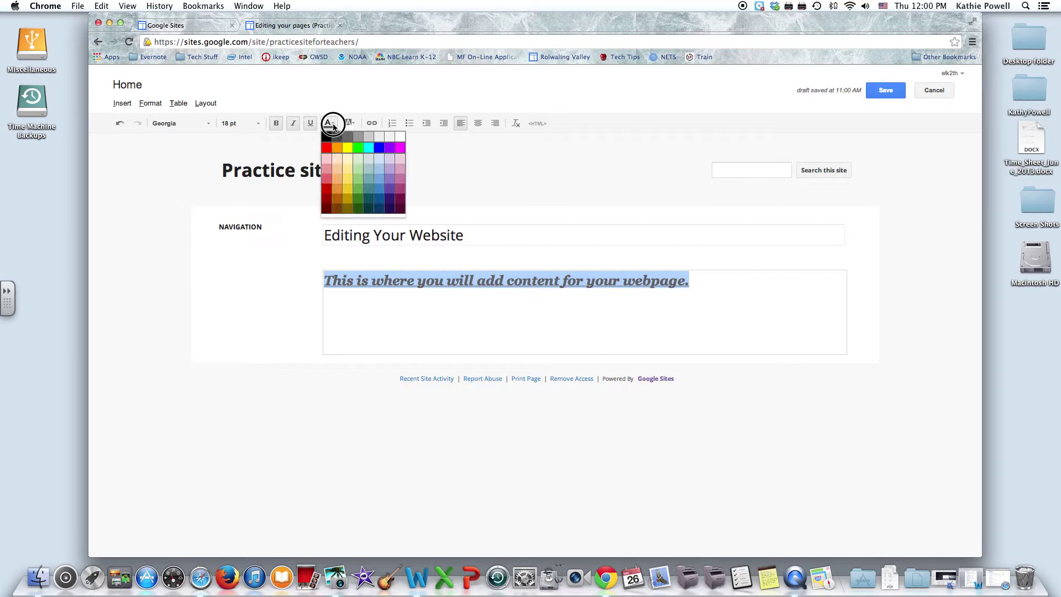
click(379, 148)
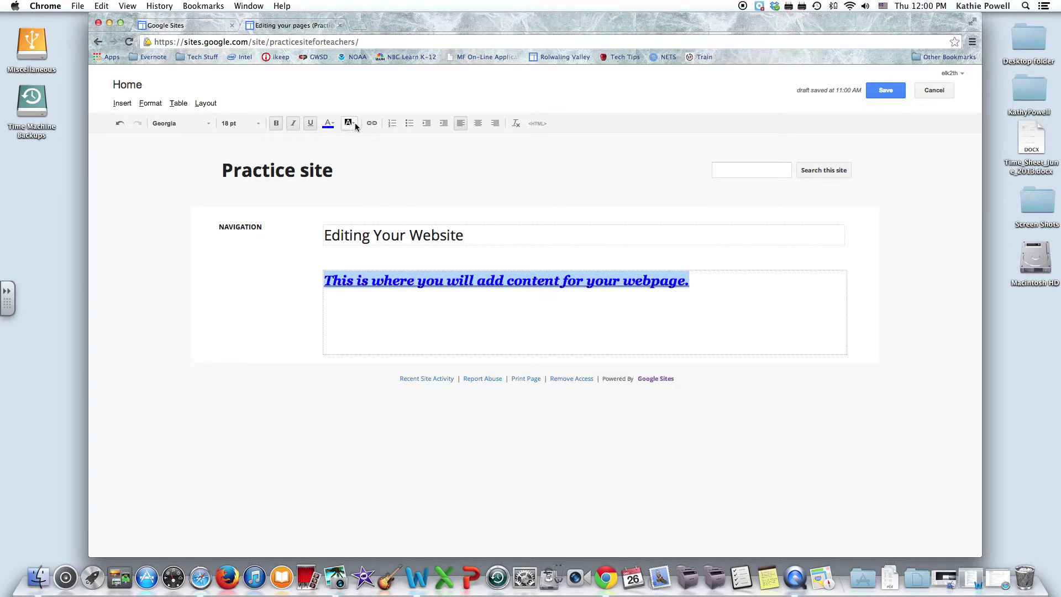
click(350, 124)
click(370, 175)
click(474, 313)
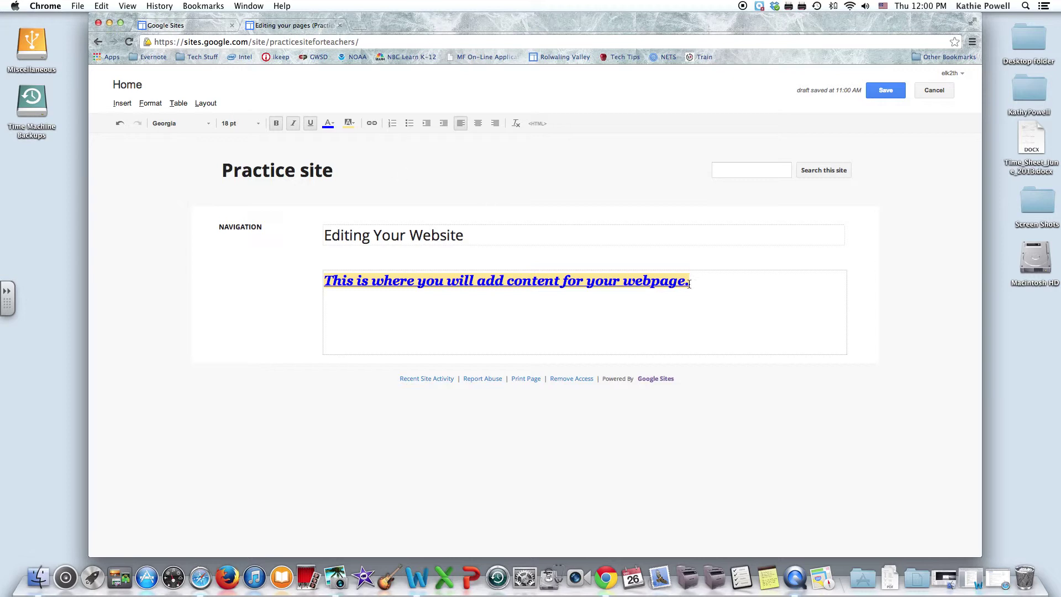
drag(689, 282, 287, 282)
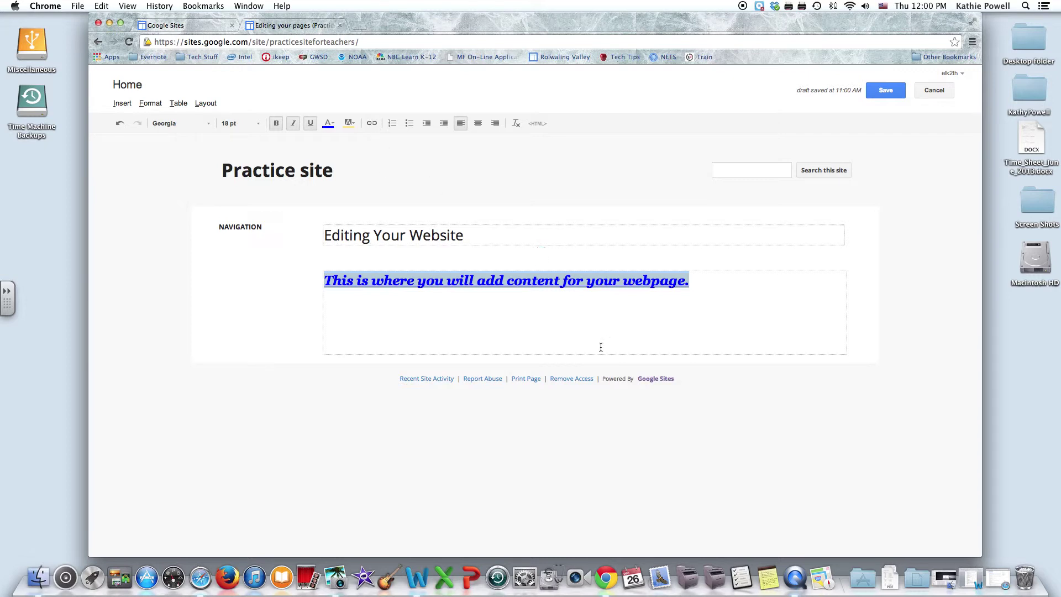
click(525, 328)
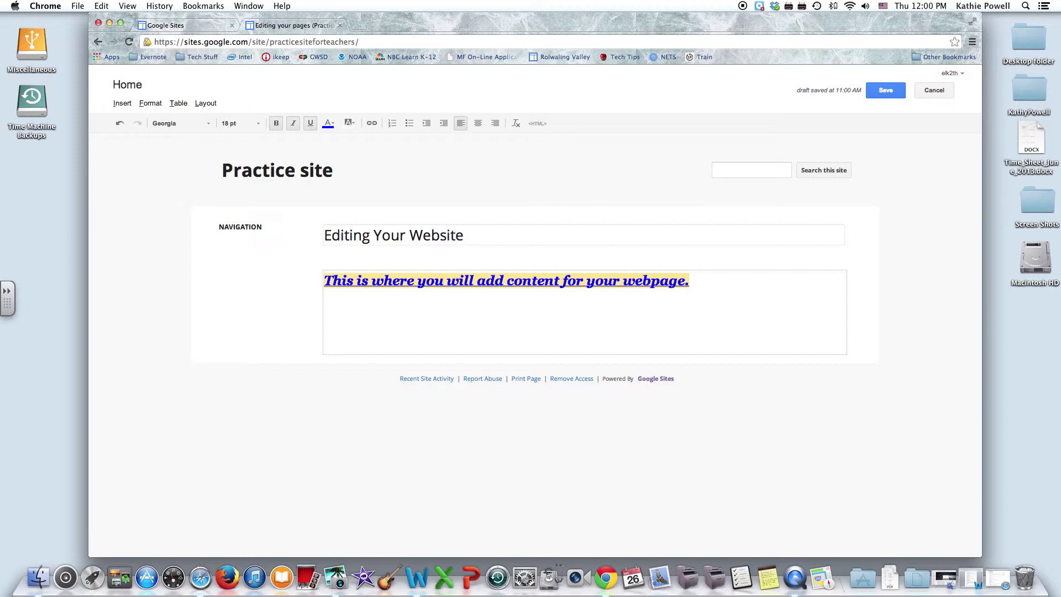
text(www.gogogle)
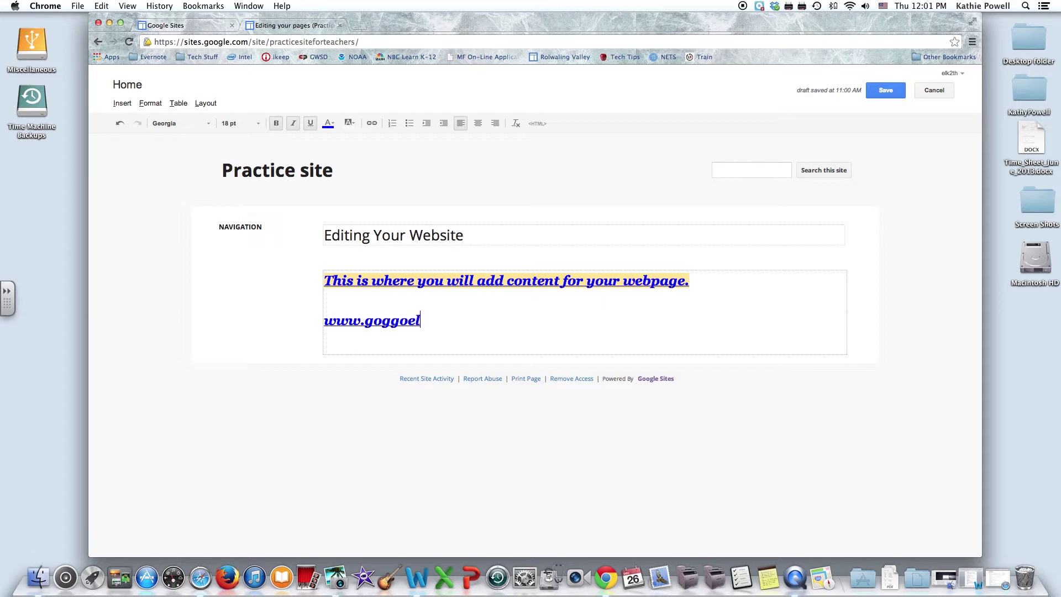
key(BackSpace)
key(BackSpace)
key(BackSpace)
key(BackSpace)
key(BackSpace)
text(ogle.com)
drag(449, 321, 324, 320)
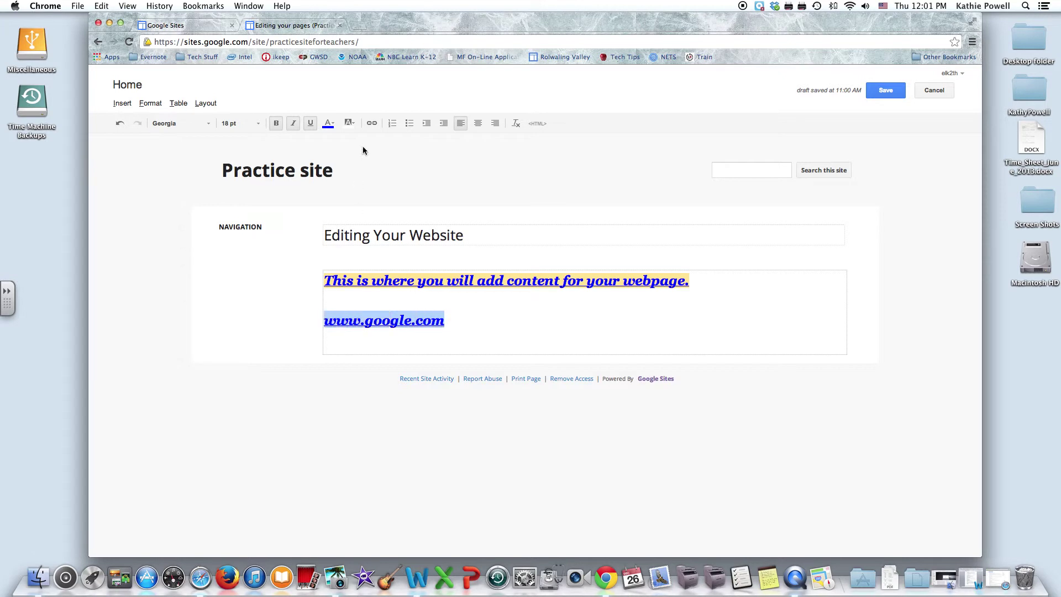
click(371, 123)
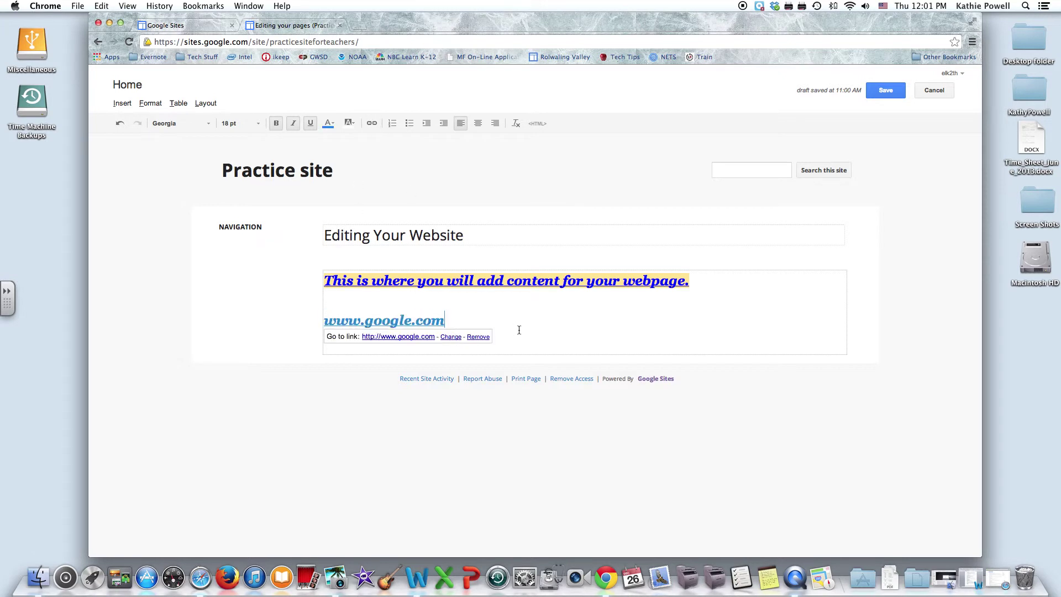
click(539, 336)
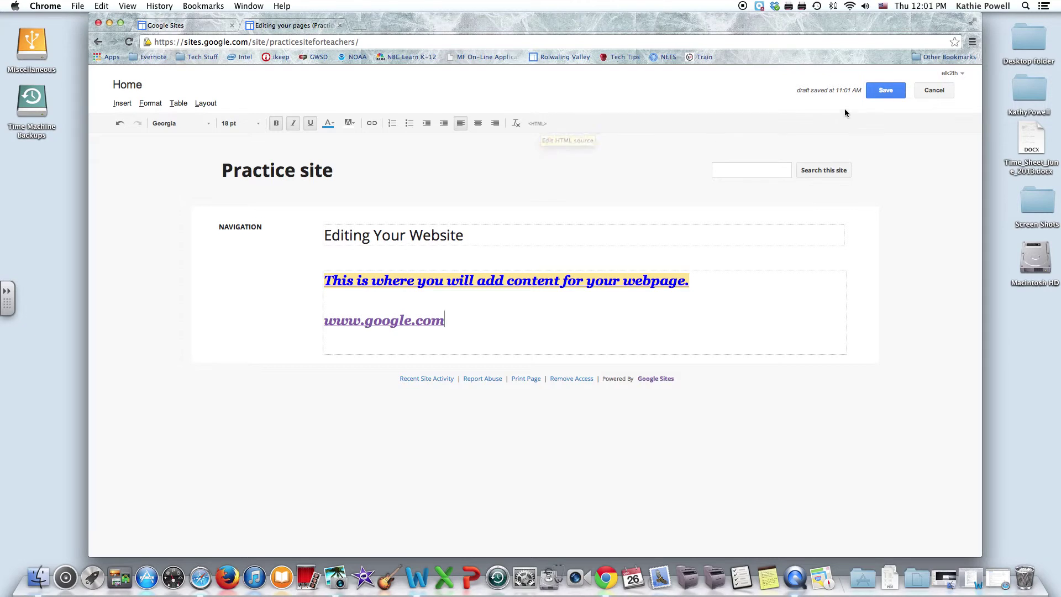
click(885, 90)
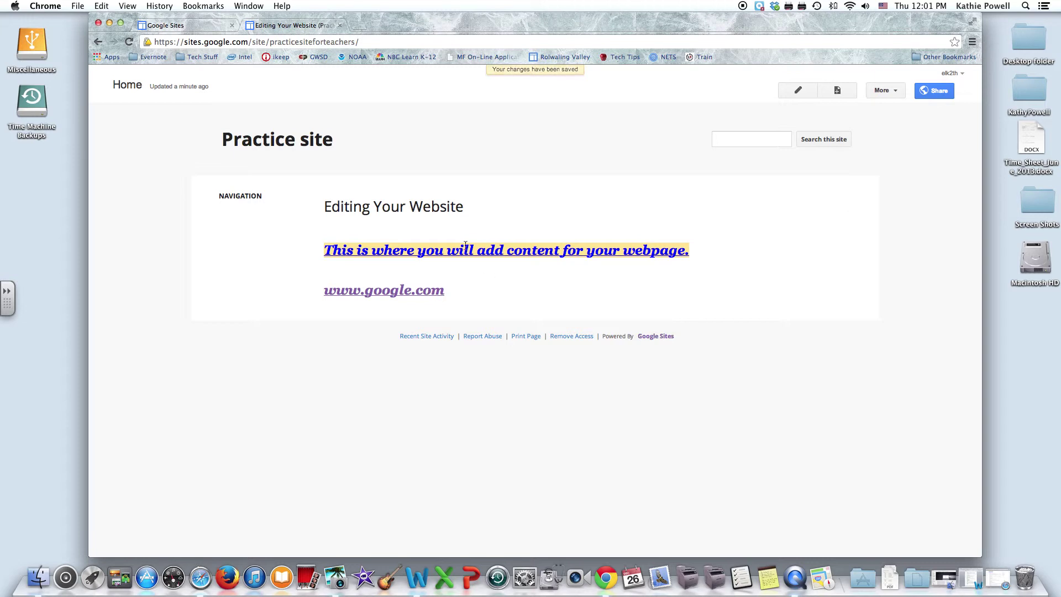
click(799, 91)
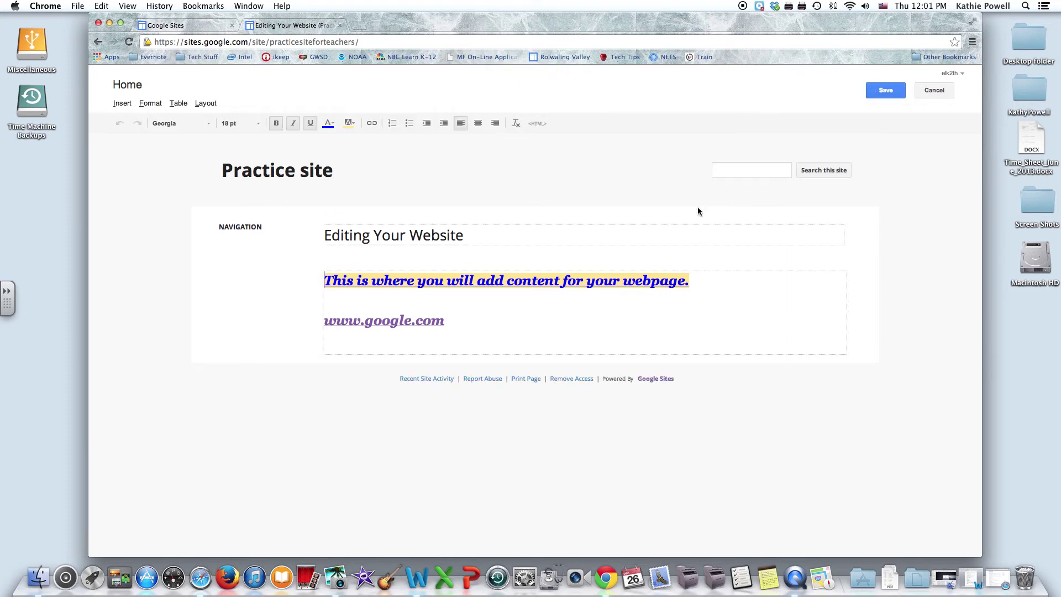
click(468, 330)
key(Return)
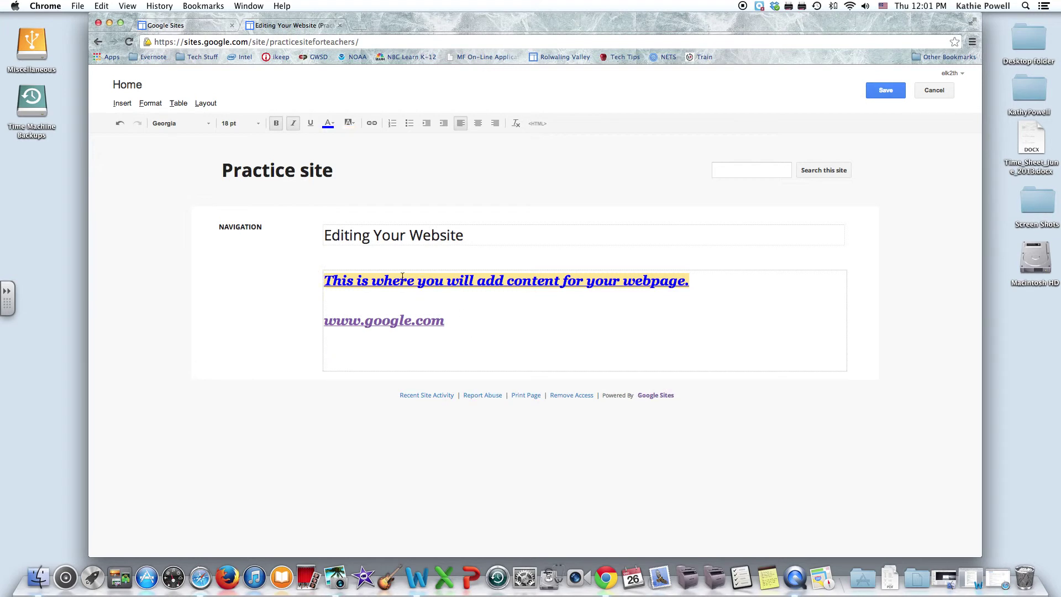
- Bring up the 'Add a gadget to your page' gallery from the Insert menu
click(122, 104)
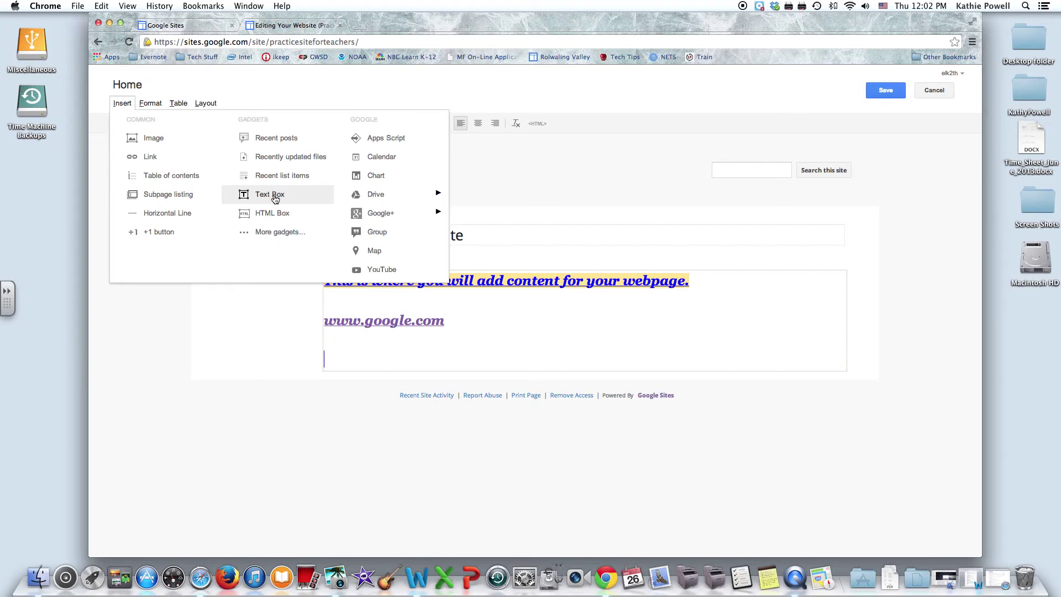
click(271, 235)
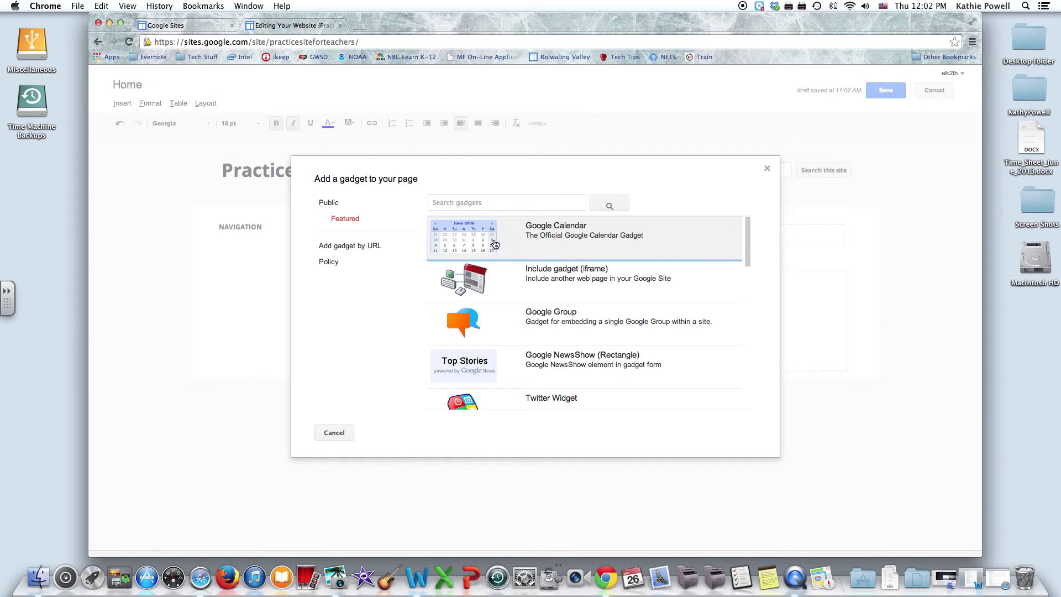
- Add the public Weather gadget with default settings, 100 percent wide and 230 pixels high
click(329, 203)
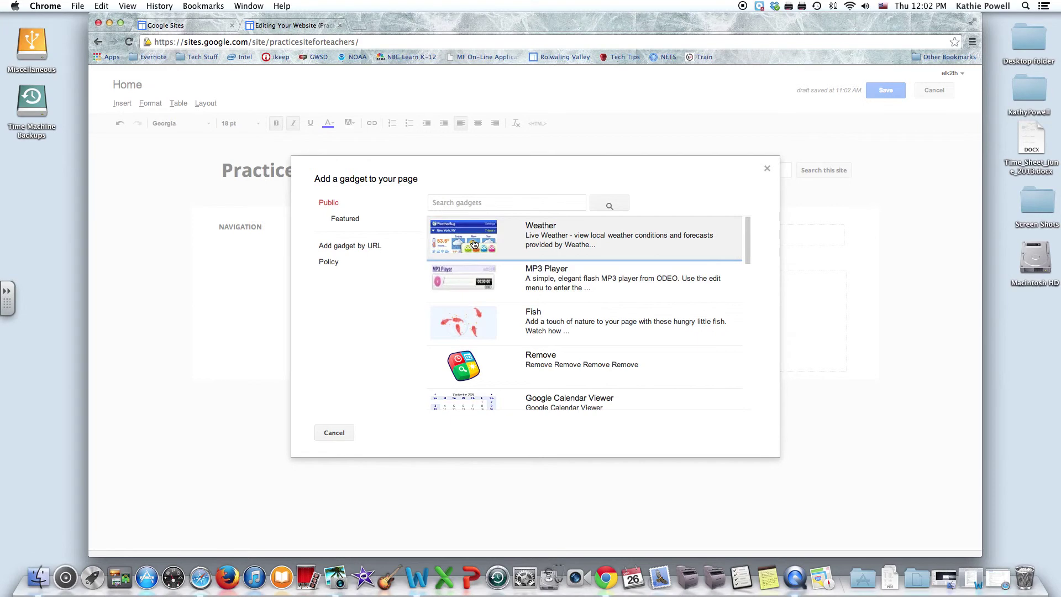
click(473, 243)
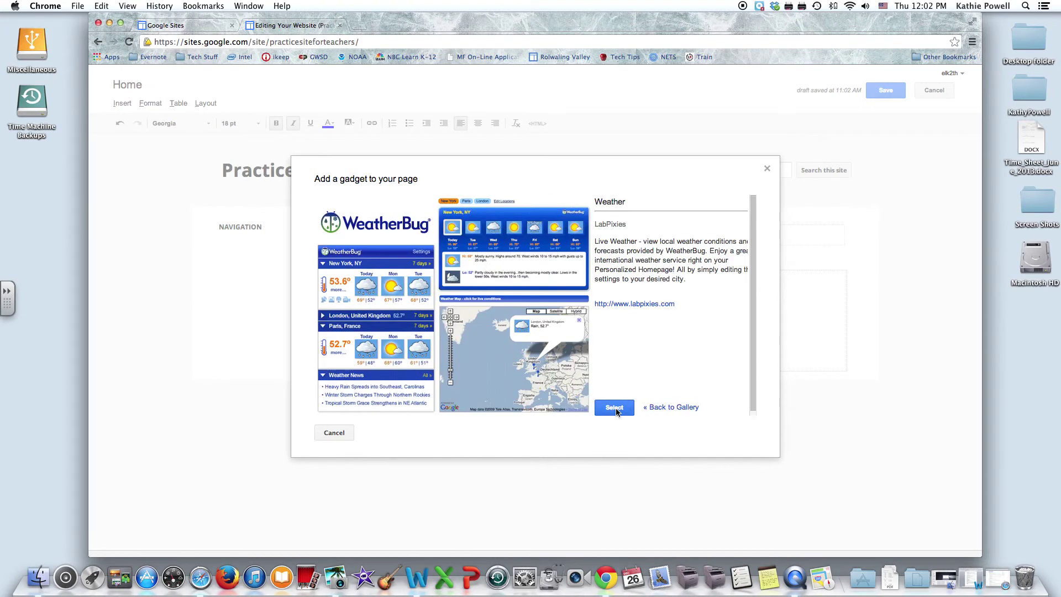
click(615, 409)
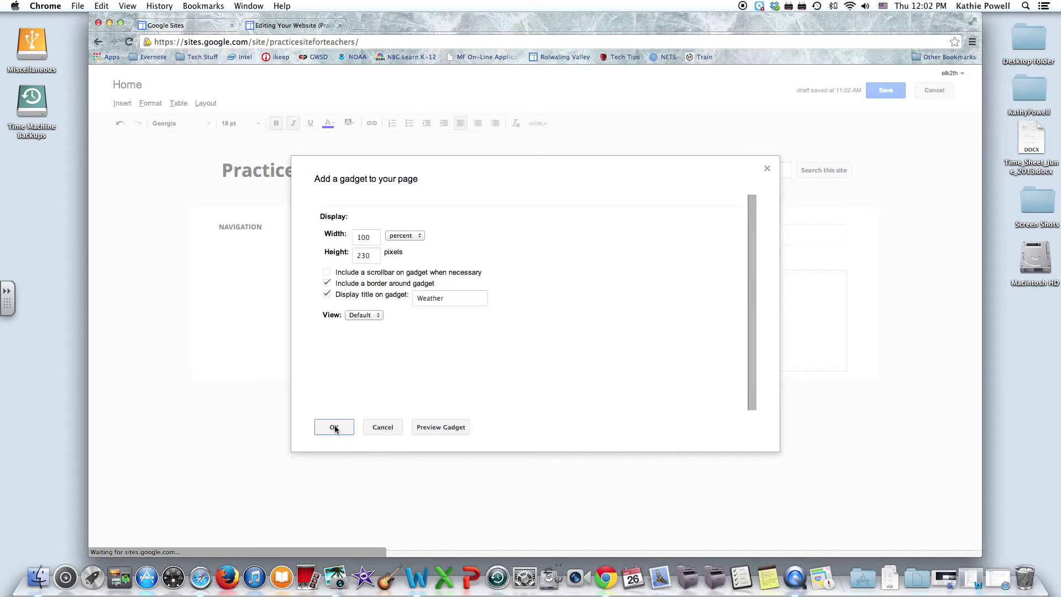
click(334, 427)
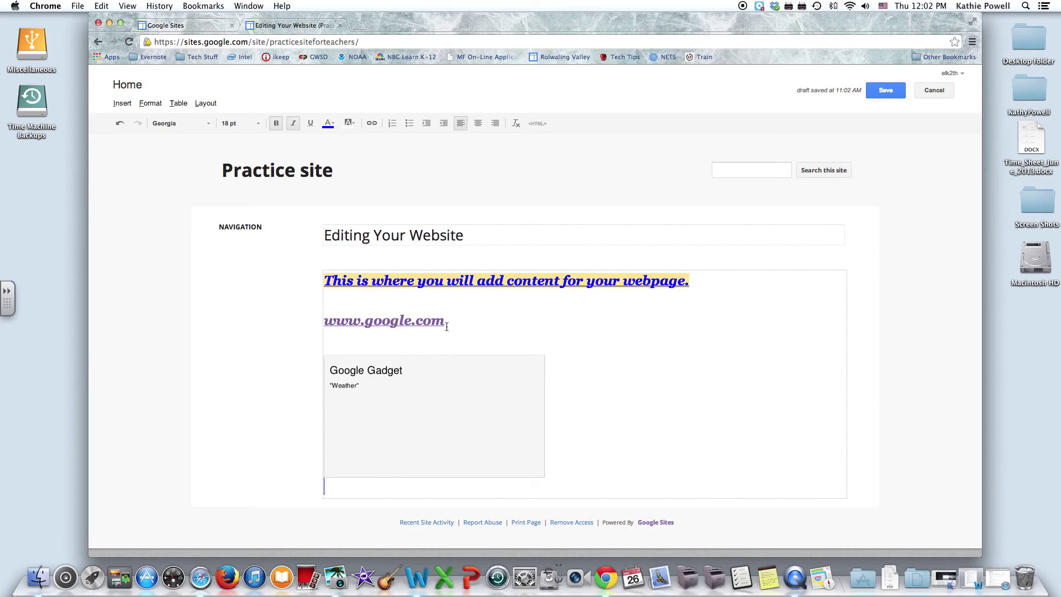
click(122, 104)
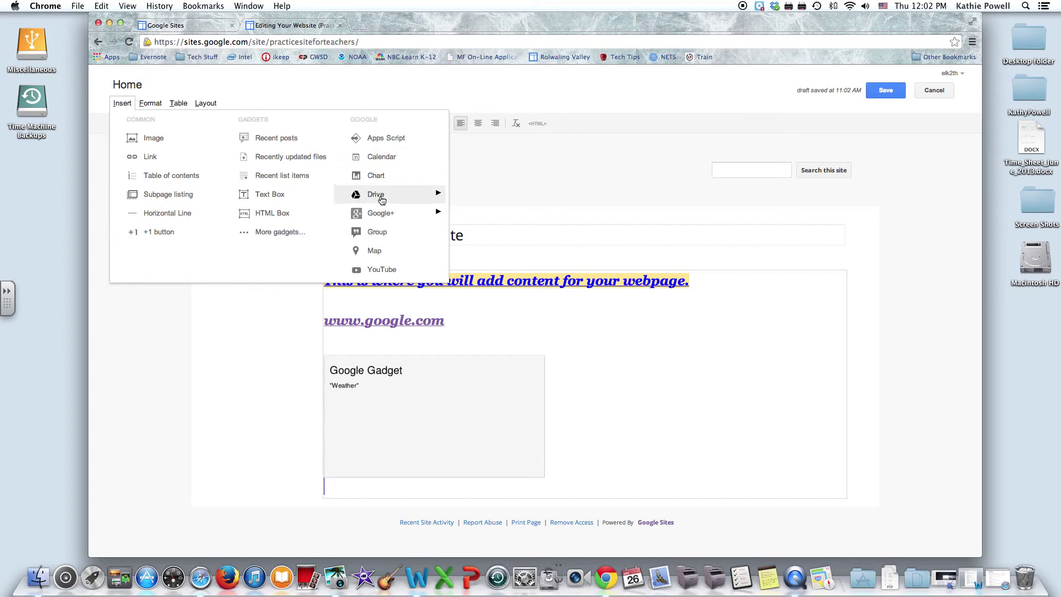
mouse_move(381, 199)
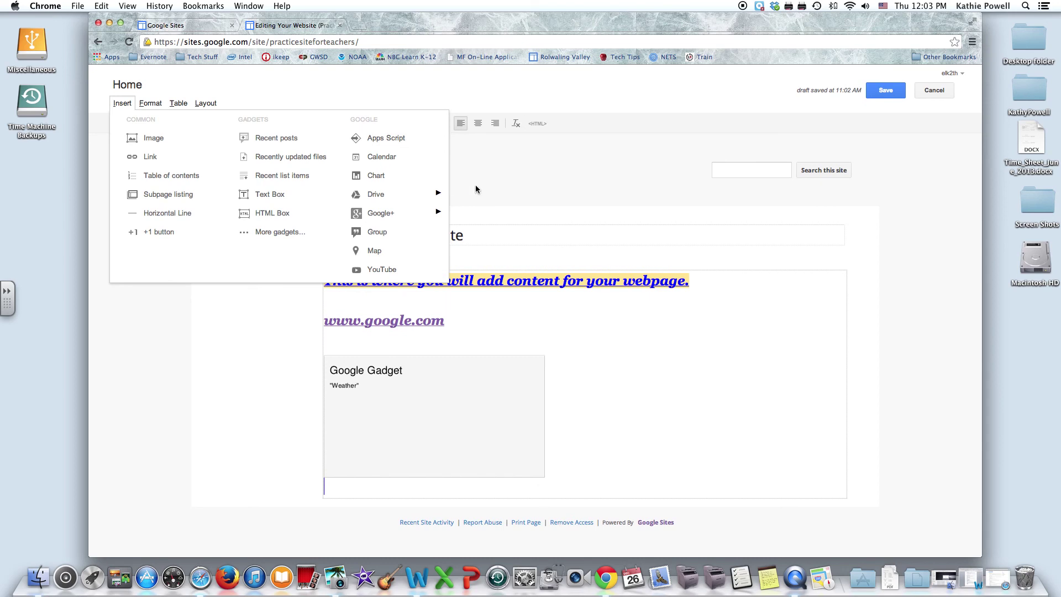
click(608, 228)
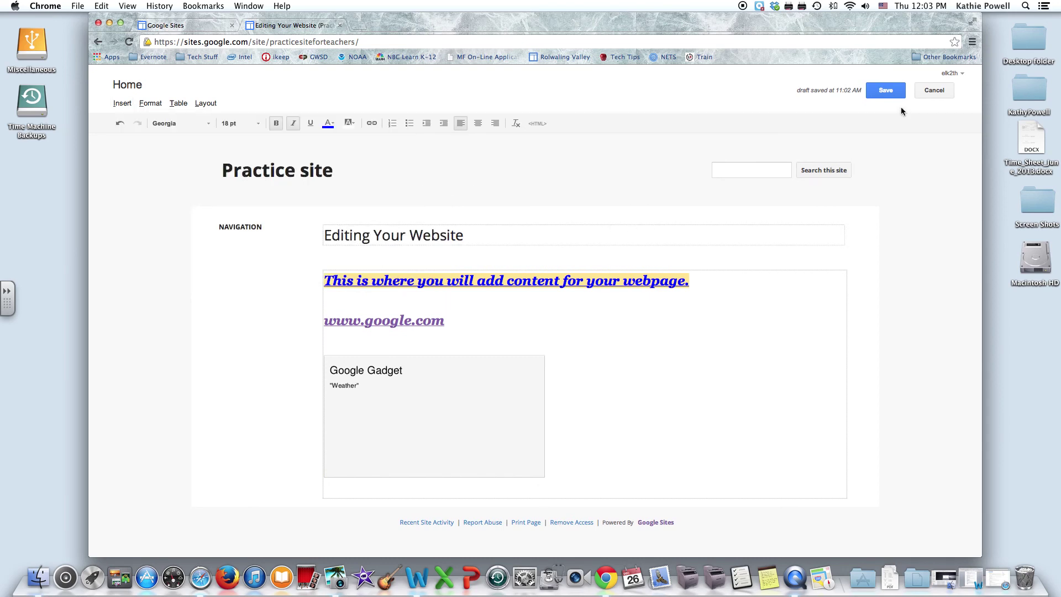
- Save the page with the styled sentence, google.com link and Weather gadget
click(887, 92)
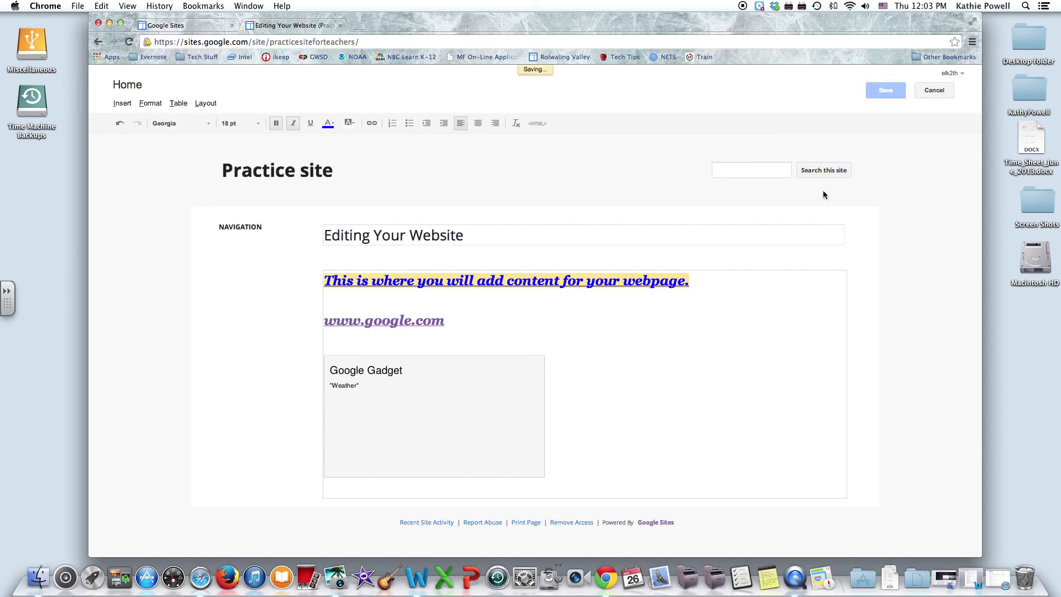